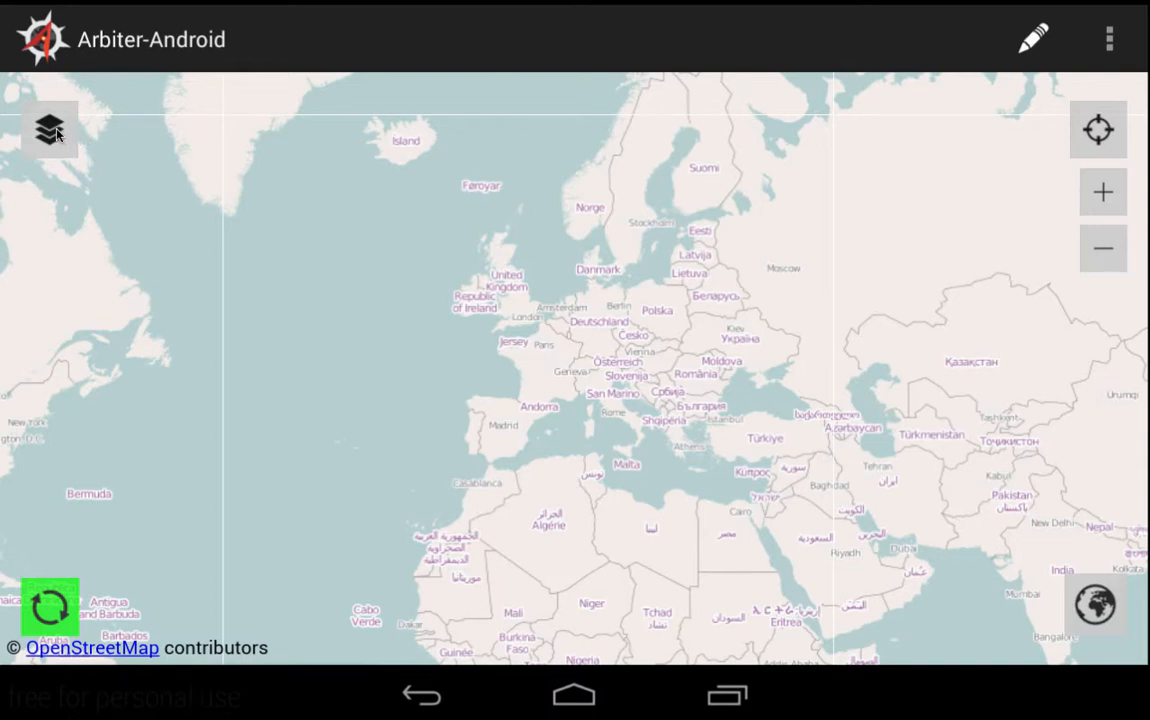
- Create a new project named 'ReliefA' to reach the Add Layers dialog
{"action": "left_click", "coordinate": [57, 134]}
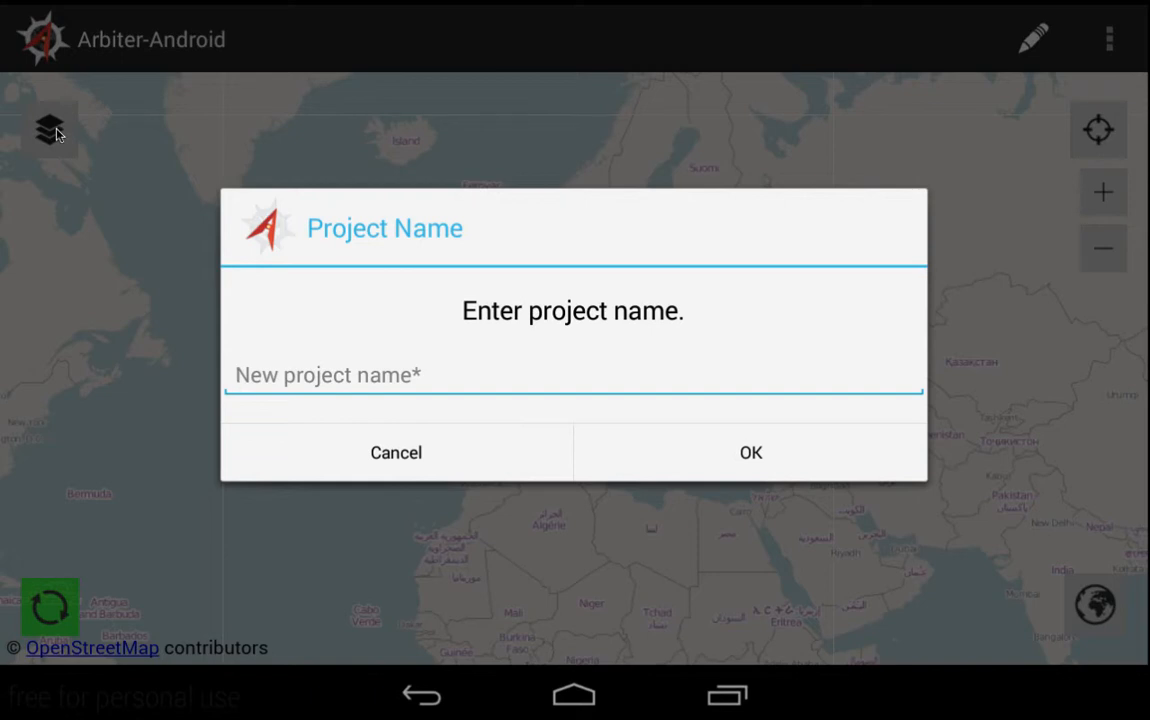
{"action": "type", "text": "Relie"}
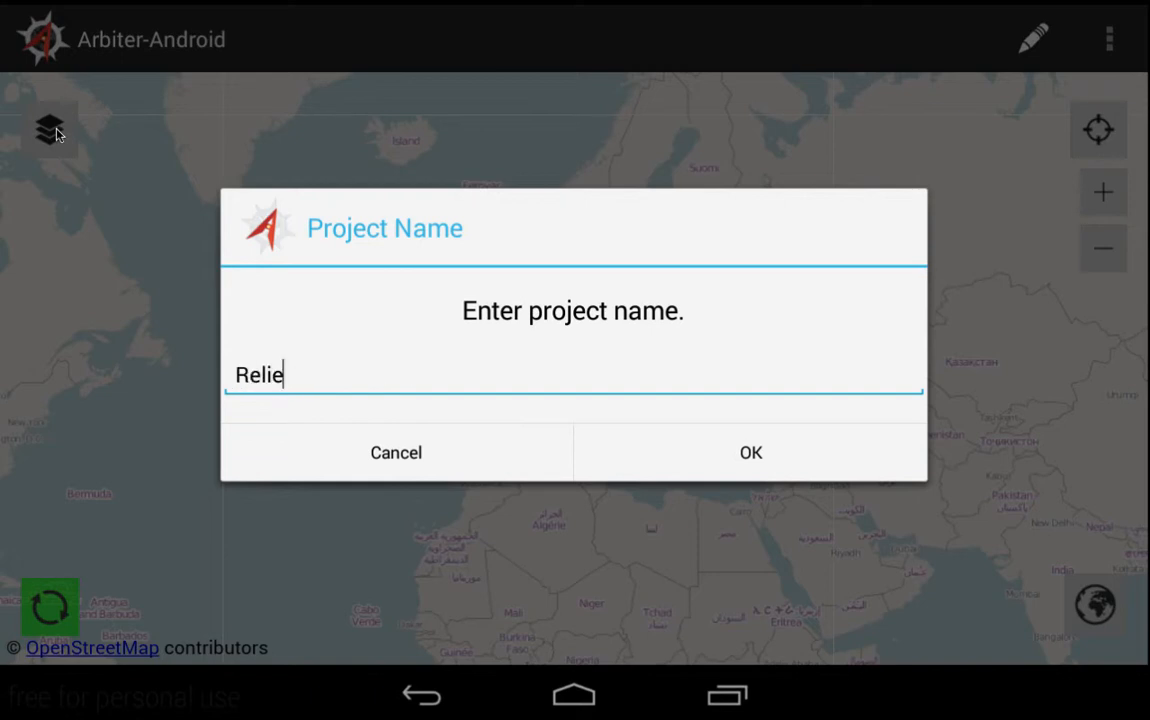
{"action": "type", "text": "fA"}
{"action": "left_click", "coordinate": [727, 452]}
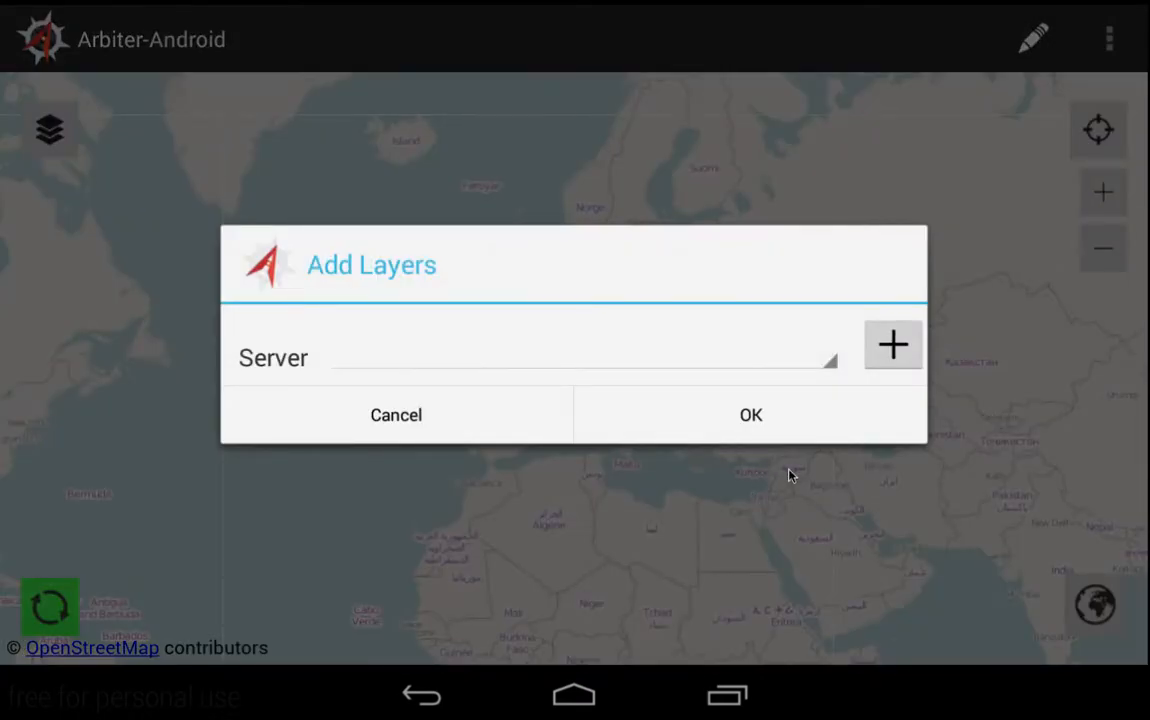
- Add a new server in Add Layers and set its type to WMS
{"action": "left_click", "coordinate": [891, 345]}
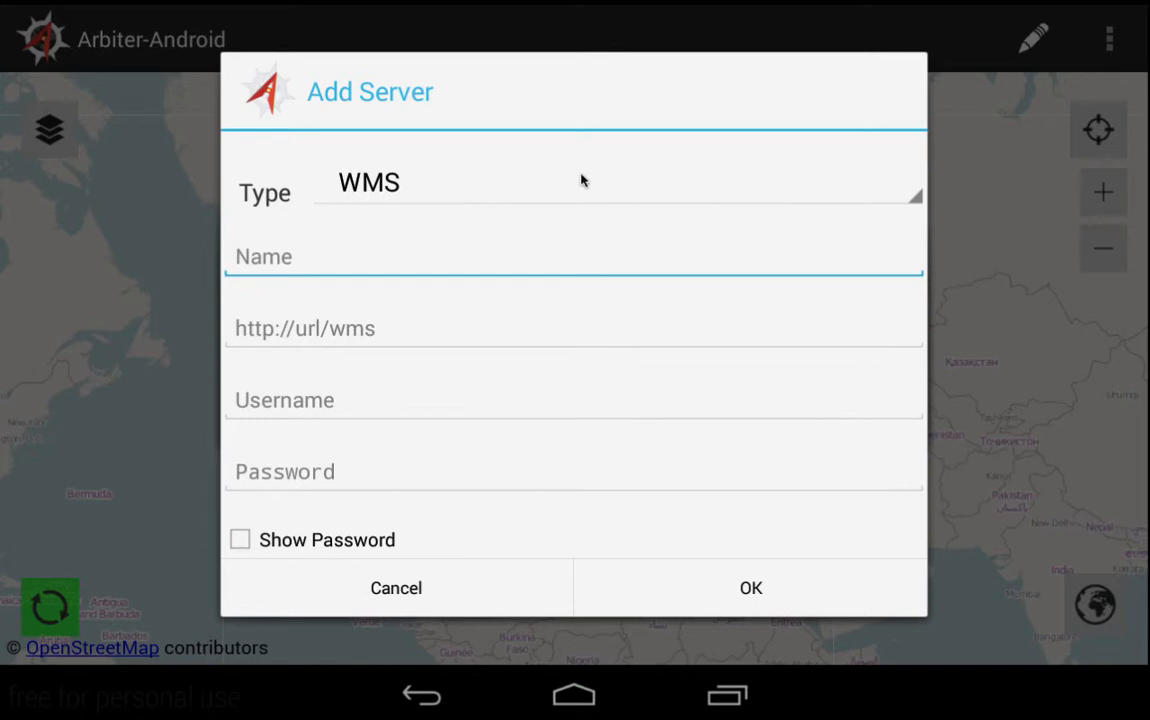
{"action": "left_click", "coordinate": [900, 180]}
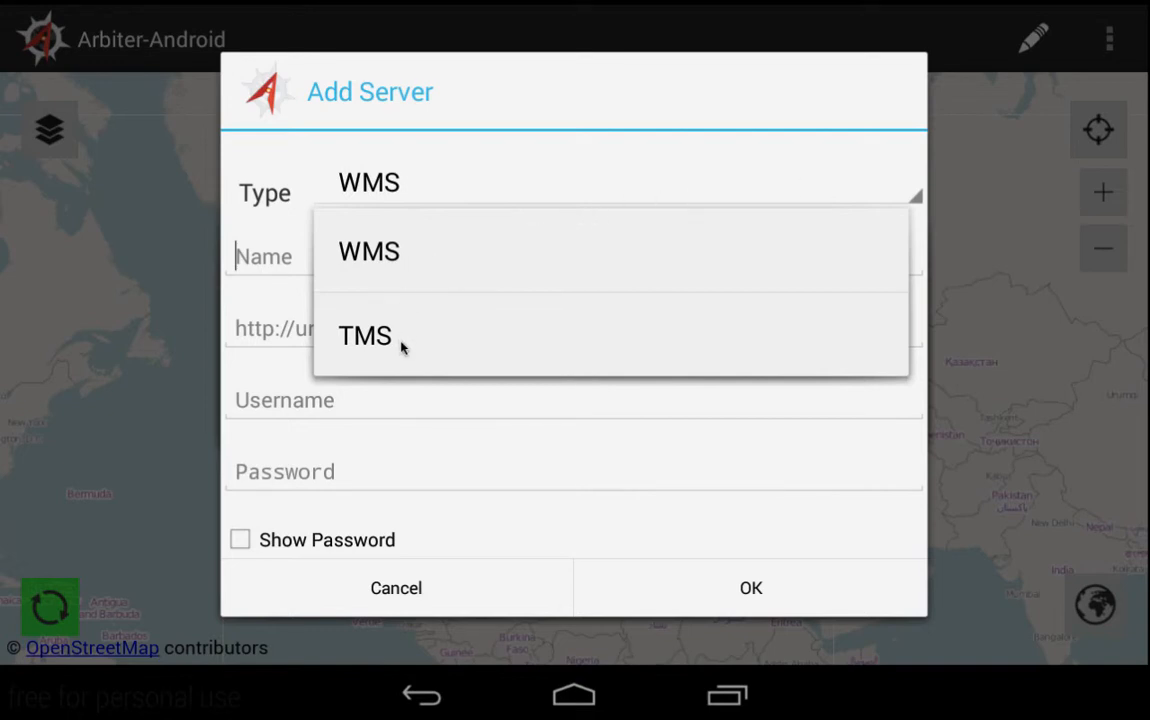
{"action": "left_click", "coordinate": [411, 260]}
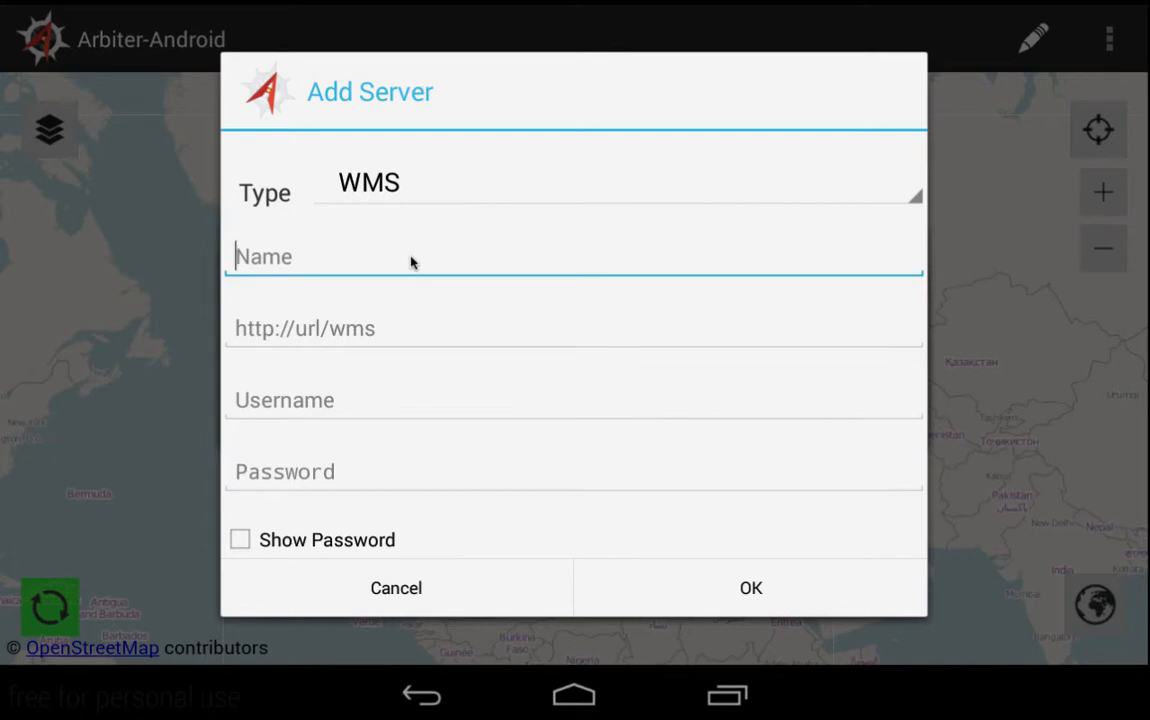
{"action": "type", "text": "Geo"}
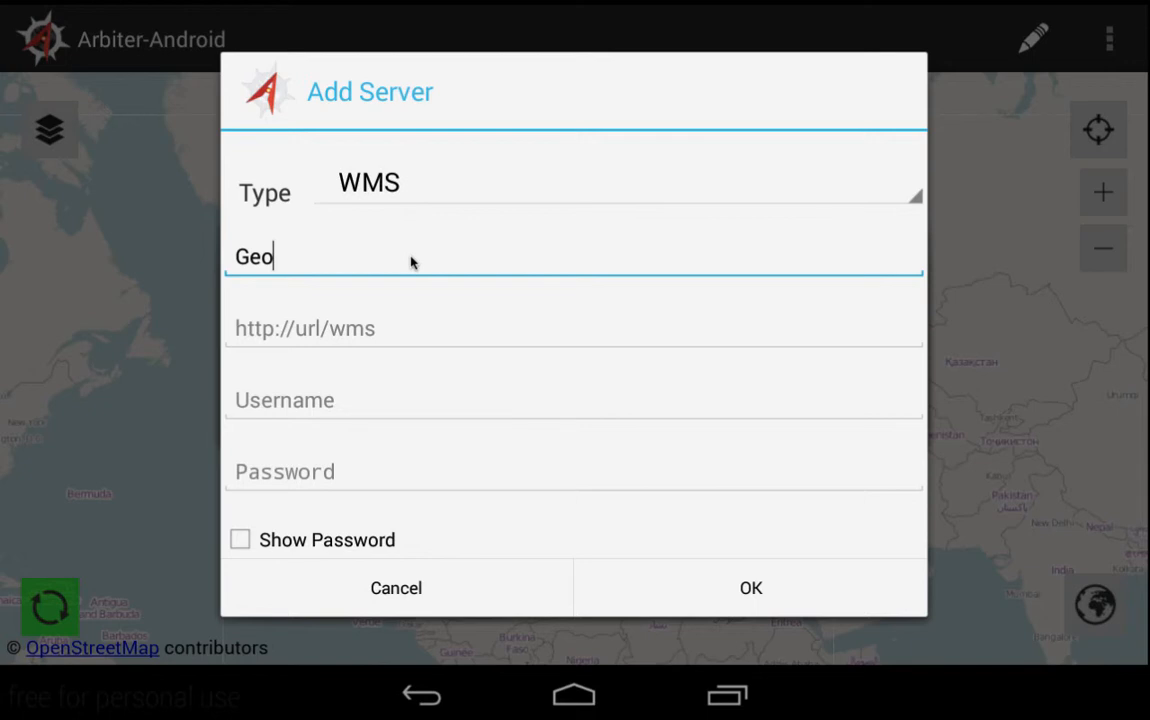
{"action": "type", "text": "2"}
{"action": "key", "text": "Tab"}
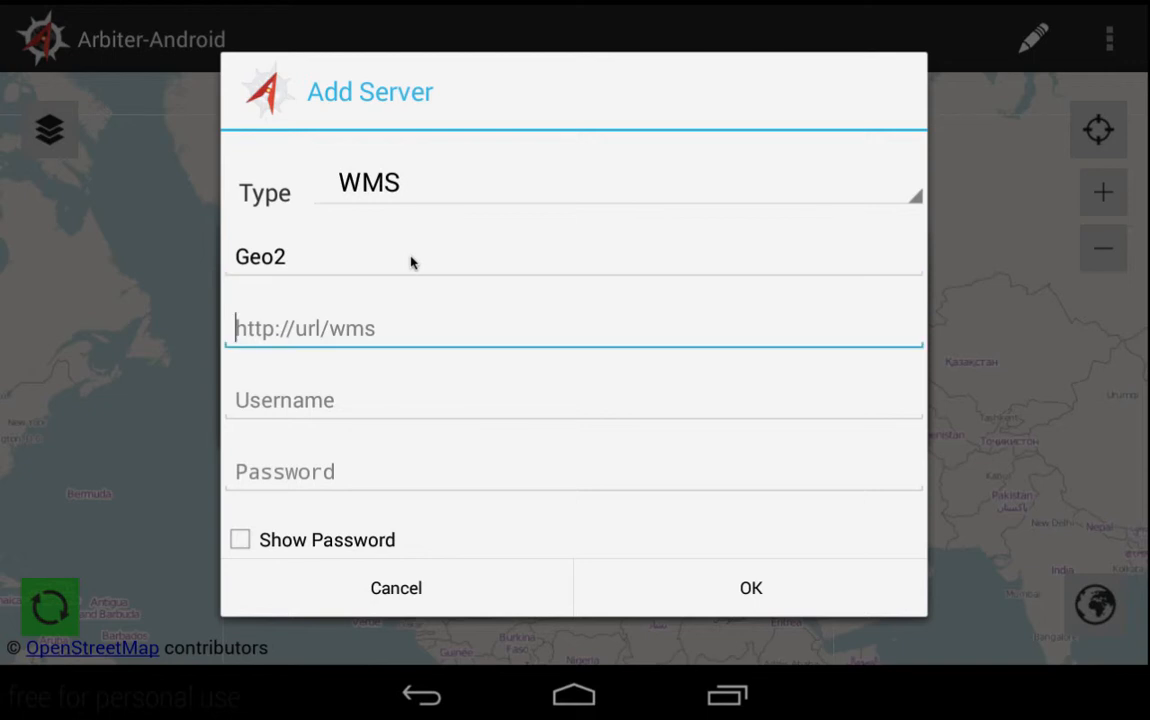
{"action": "type", "text": "http"}
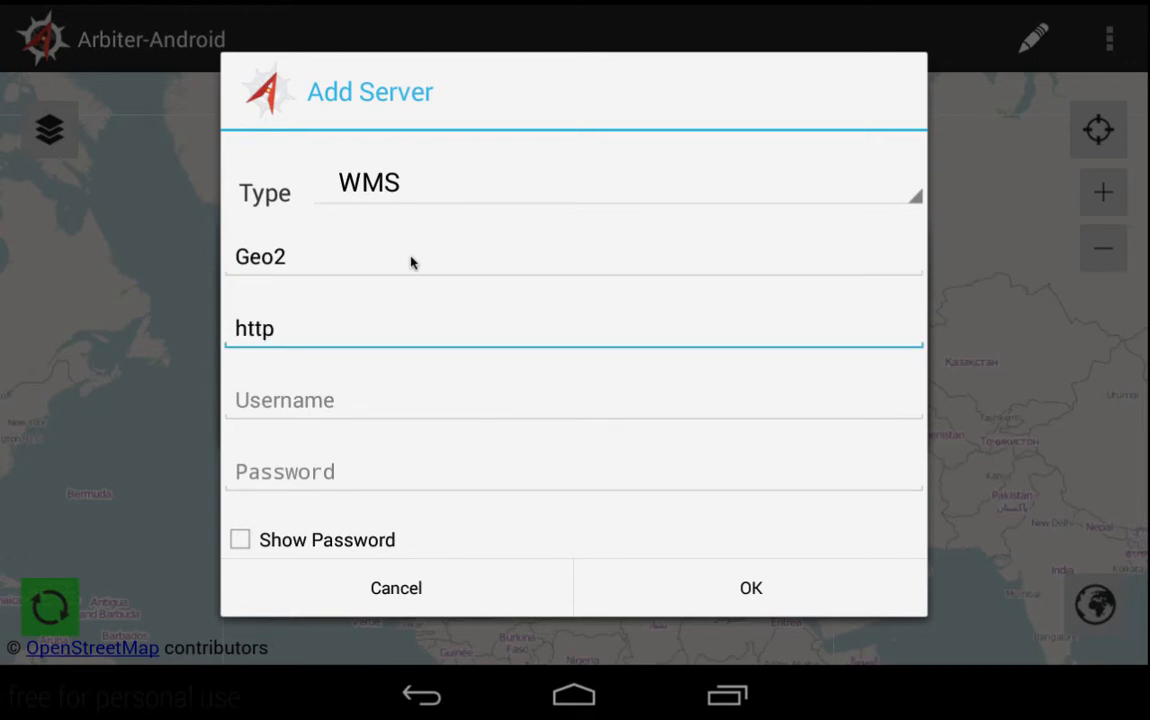
{"action": "type", "text": "://geoserver"}
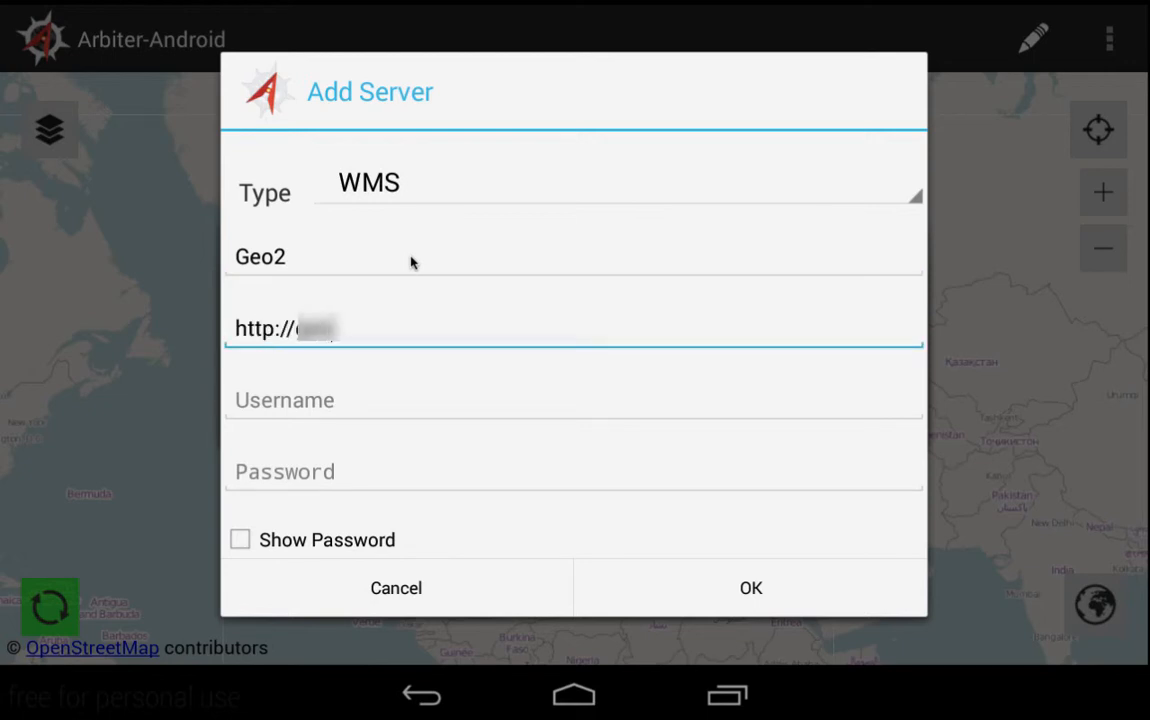
{"action": "type", "text": ".rogue."}
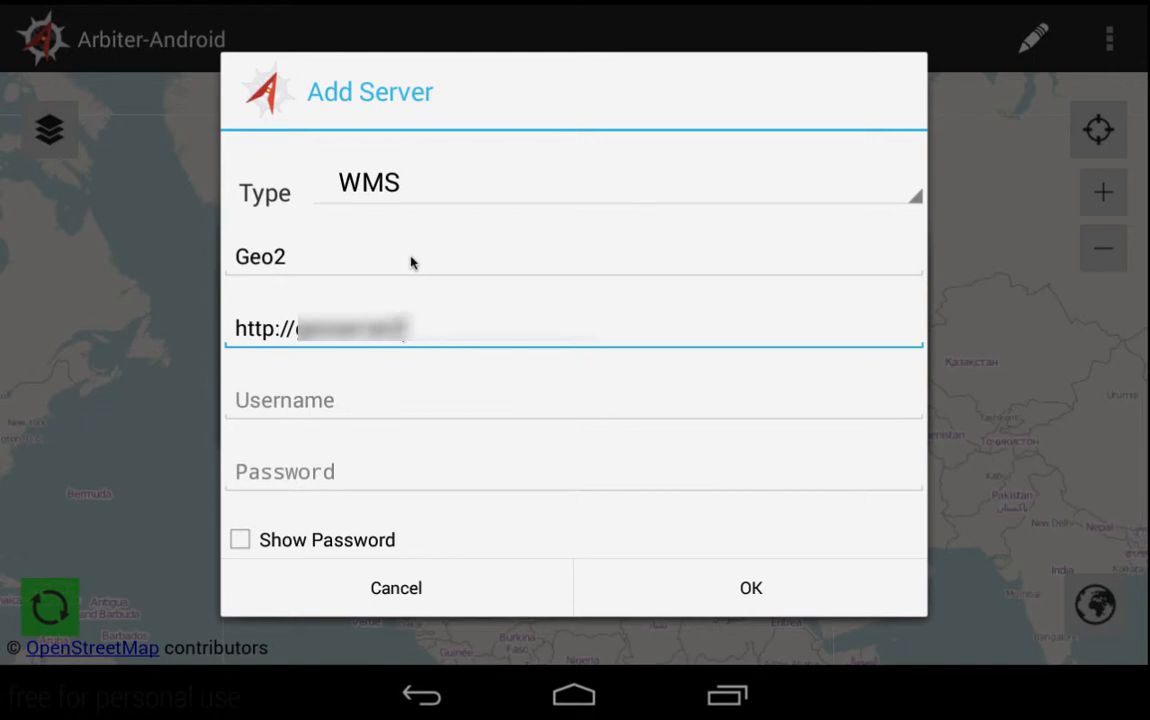
{"action": "type", "text": "lmnsolutions"}
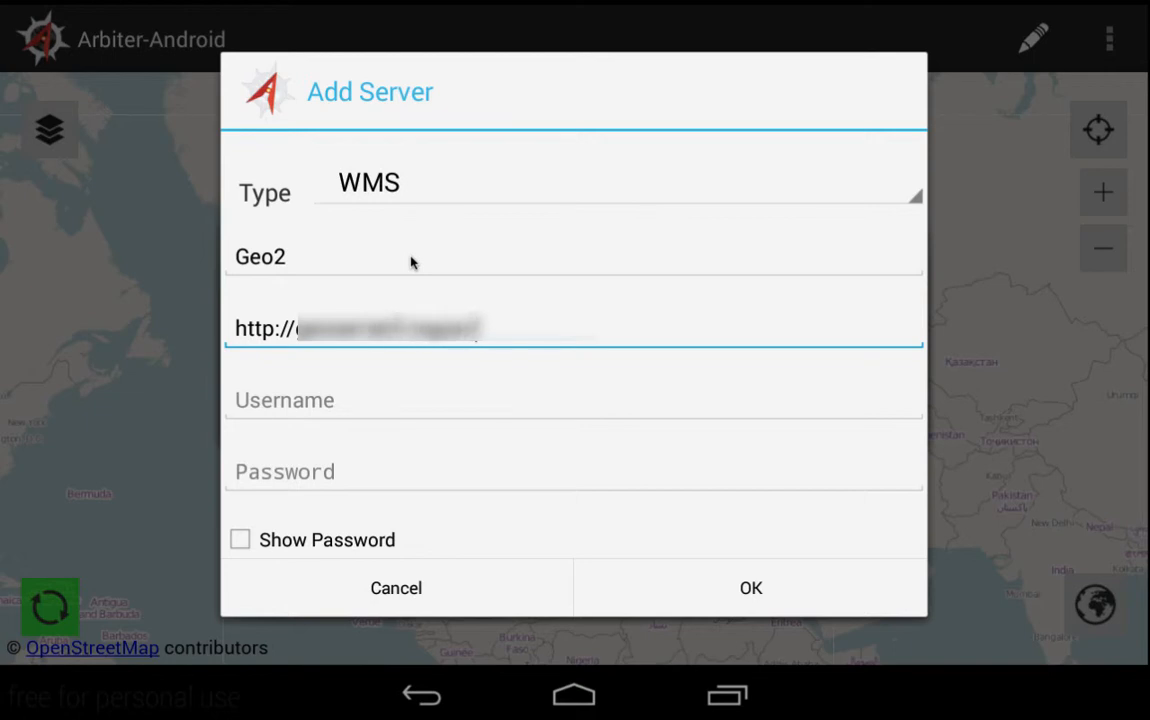
{"action": "type", "text": ".com/ge"}
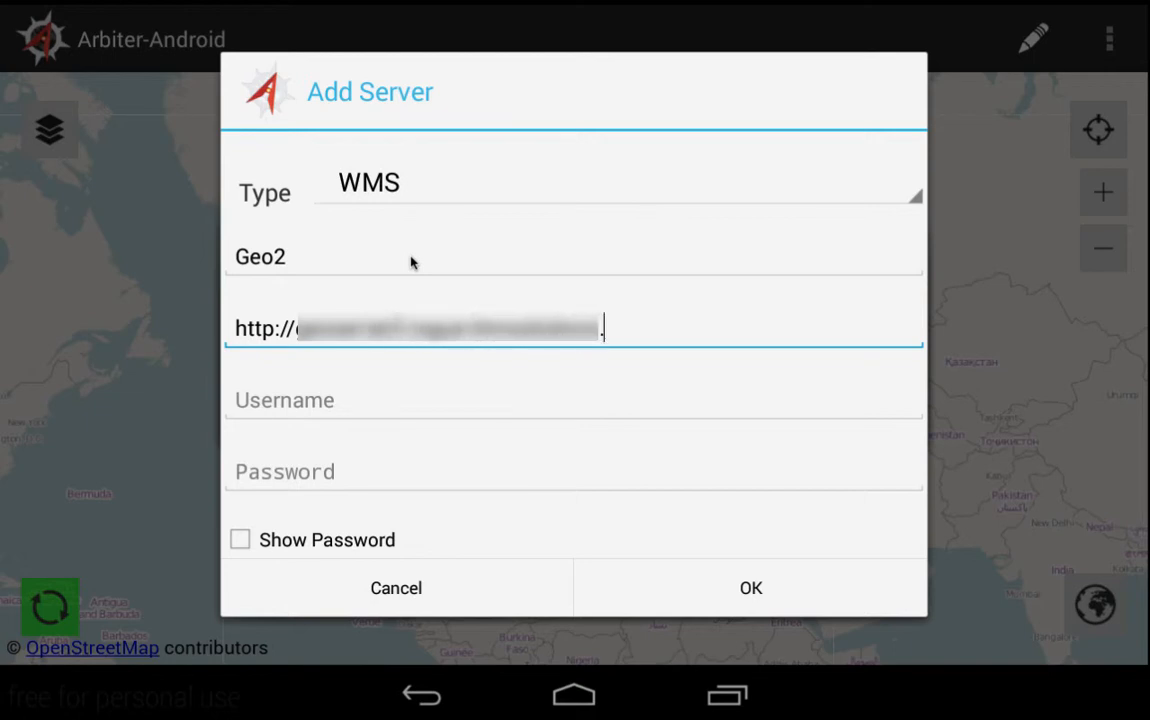
{"action": "type", "text": "oser"}
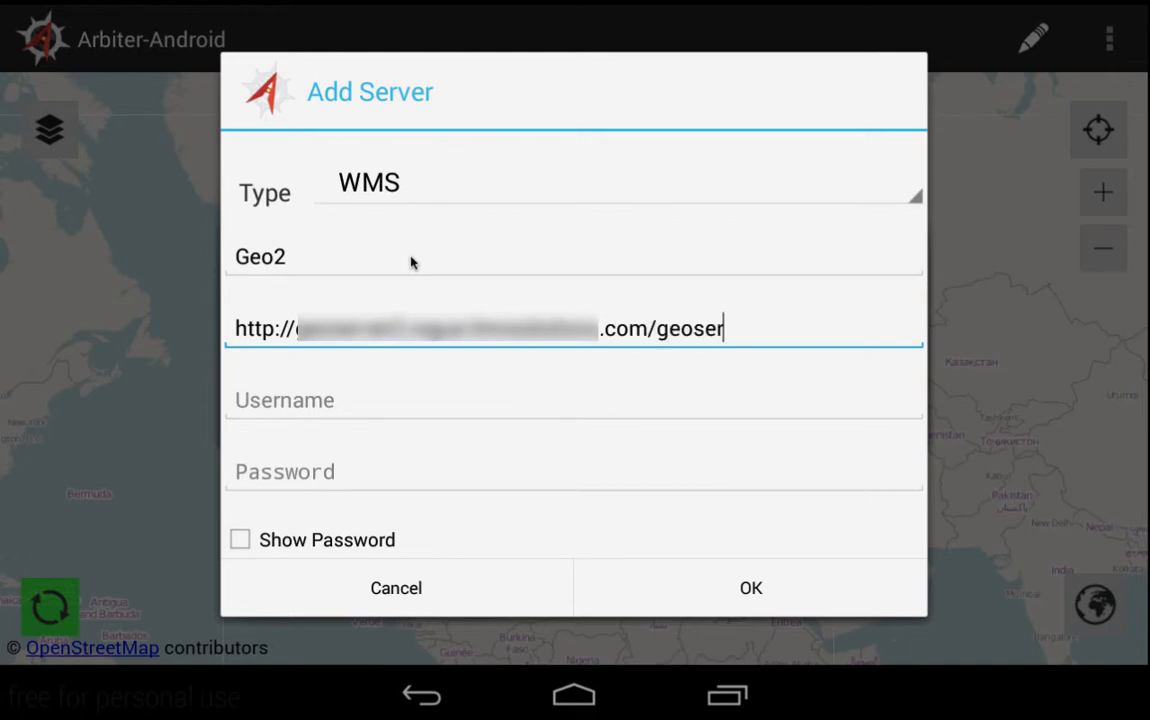
{"action": "type", "text": "ver/wms"}
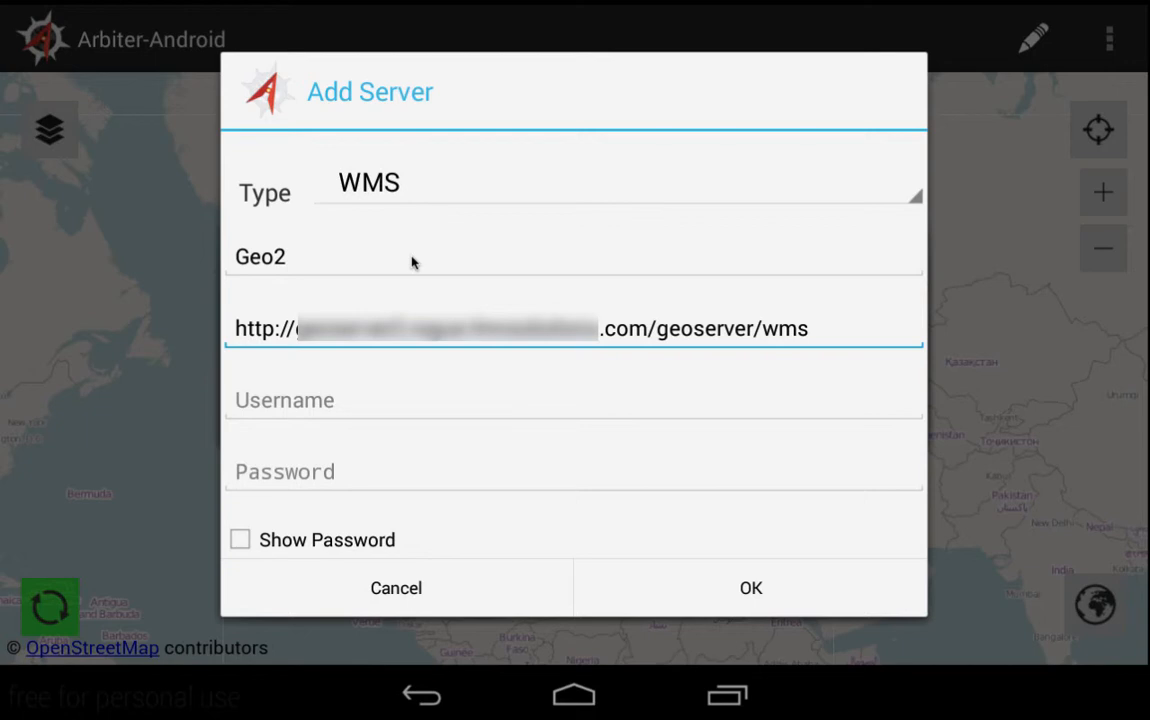
{"action": "key", "text": "Tab"}
{"action": "type", "text": "a"}
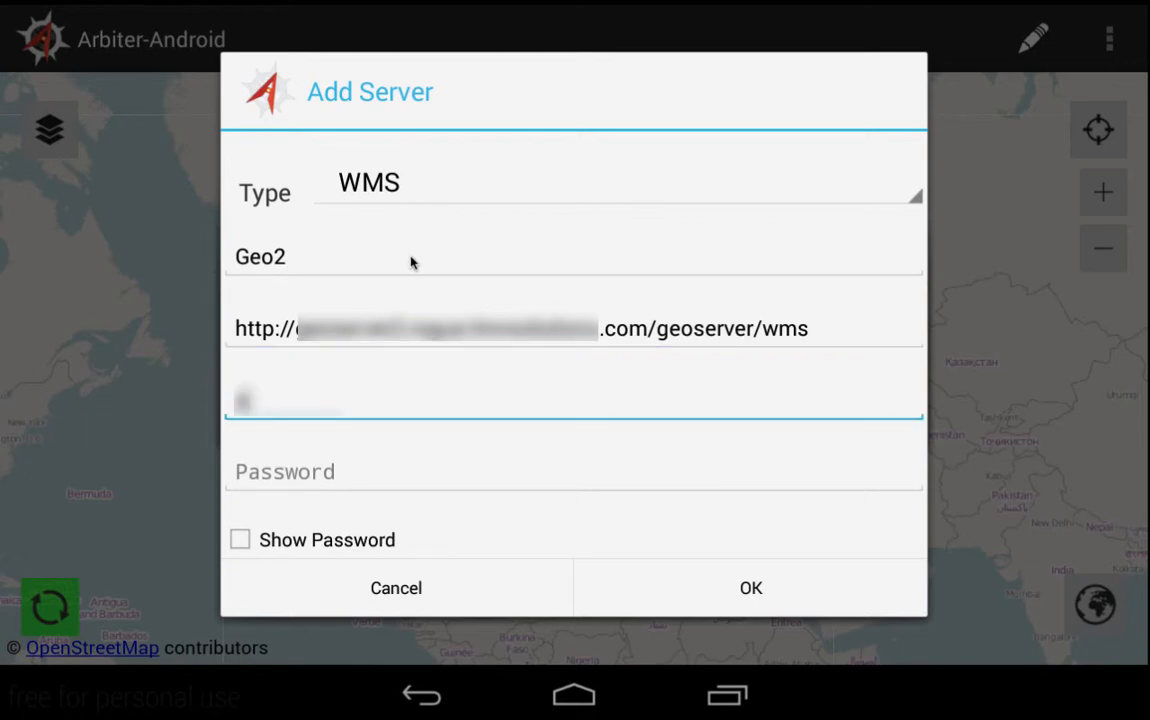
{"action": "type", "text": "dmin"}
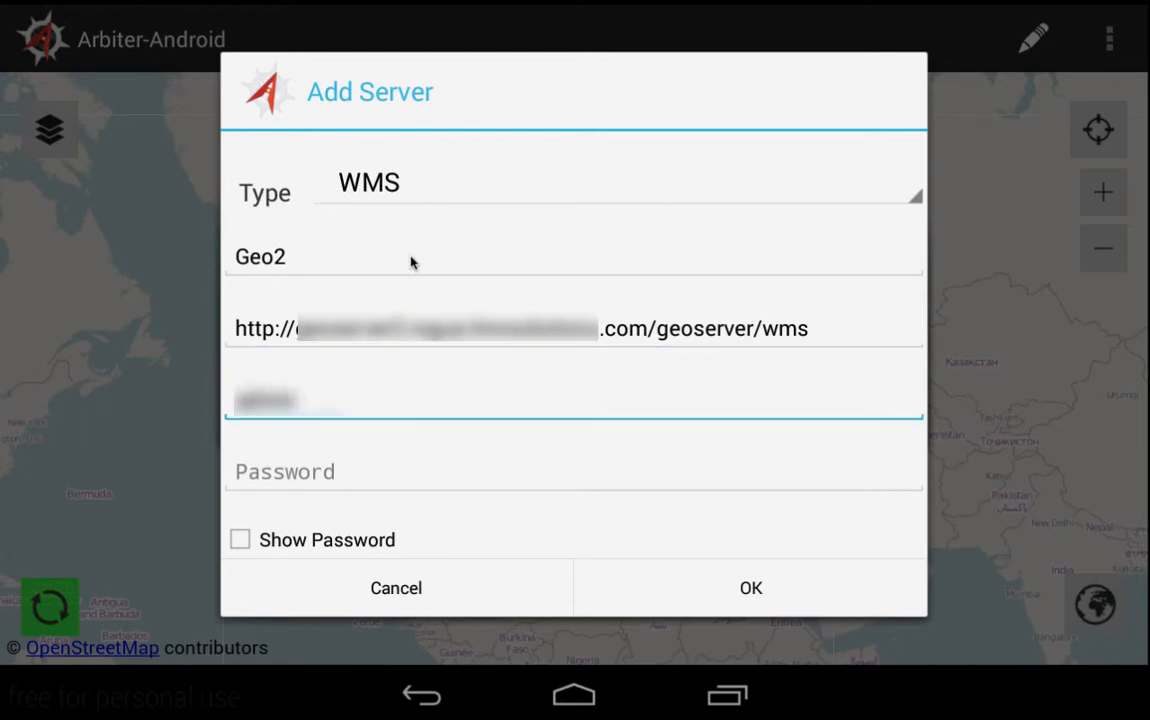
{"action": "key", "text": "Tab"}
{"action": "type", "text": "geose"}
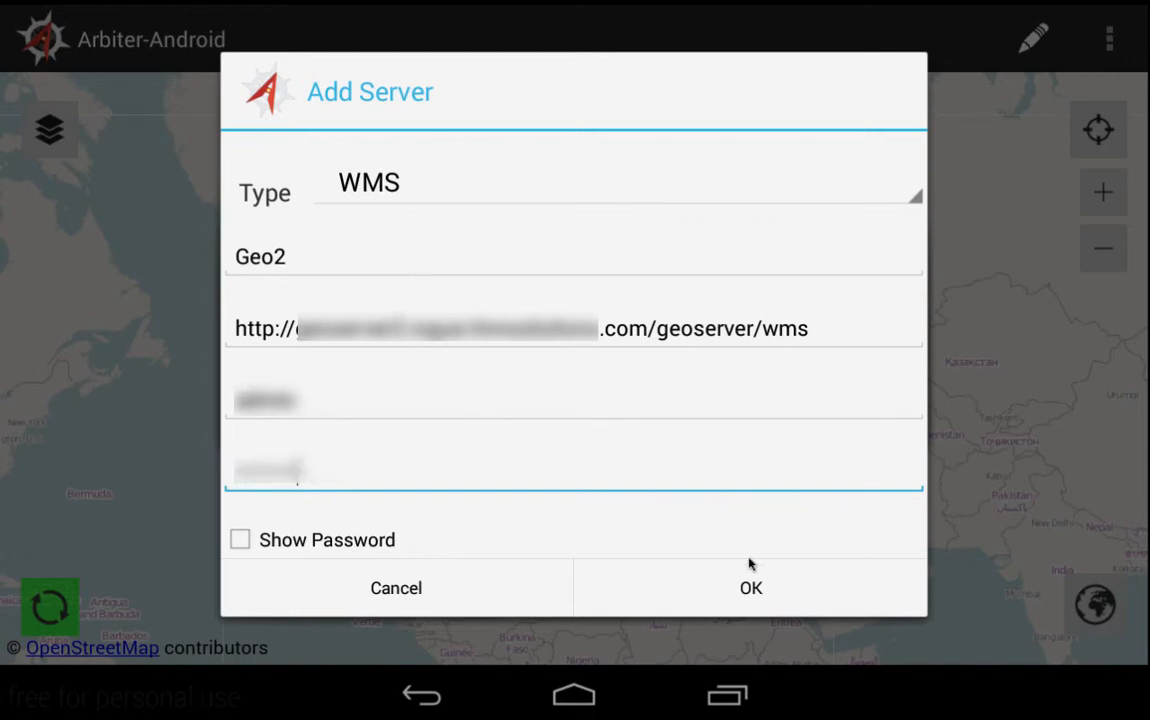
{"action": "left_click", "coordinate": [751, 589]}
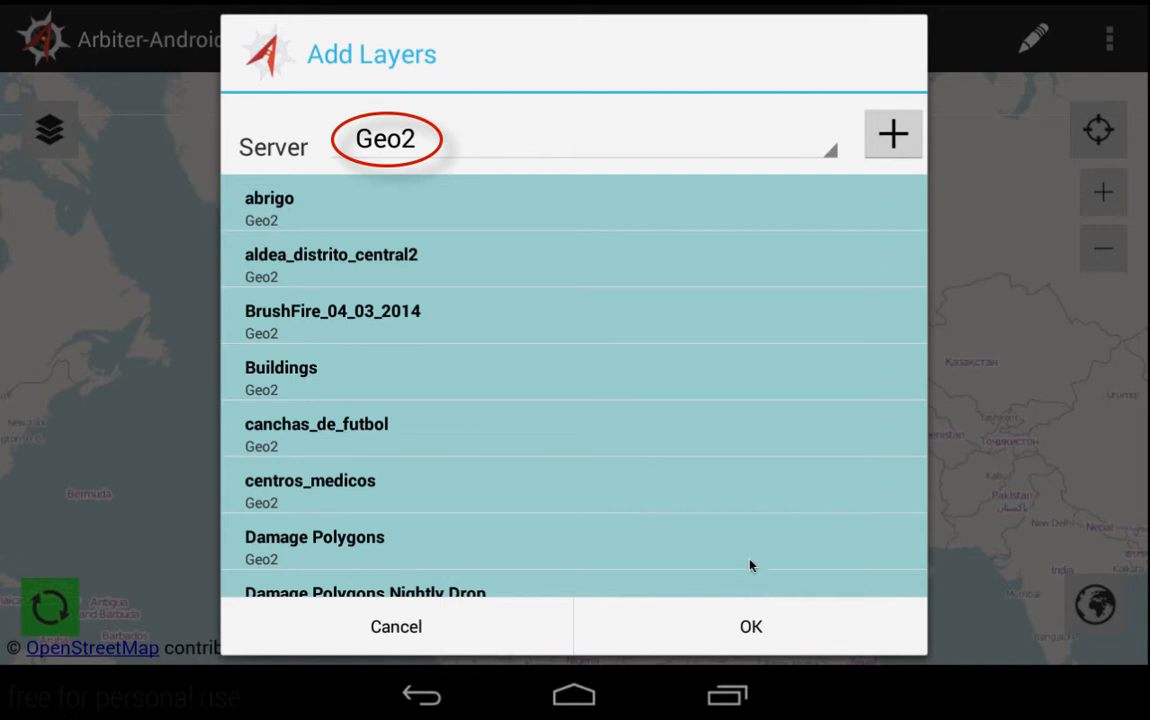
- Check the Geo2 layers Damage Polygons, only1route and Vitales and add them
{"action": "mouse_move", "coordinate": [644, 534]}
{"action": "left_mouse_down"}
{"action": "mouse_move", "coordinate": [639, 246]}
{"action": "mouse_move", "coordinate": [642, 478]}
{"action": "mouse_move", "coordinate": [642, 308]}
{"action": "left_mouse_up"}
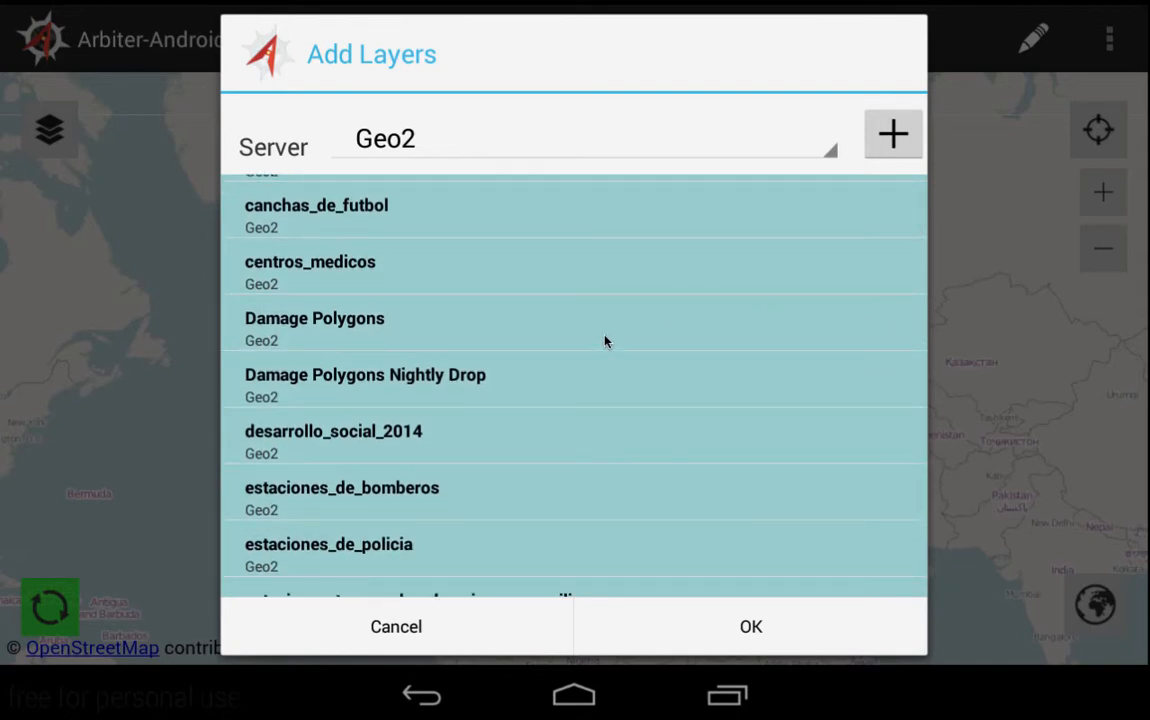
{"action": "left_click", "coordinate": [604, 331]}
{"action": "left_click_drag", "start_coordinate": [604, 565], "coordinate": [590, 270]}
{"action": "left_click", "coordinate": [521, 514]}
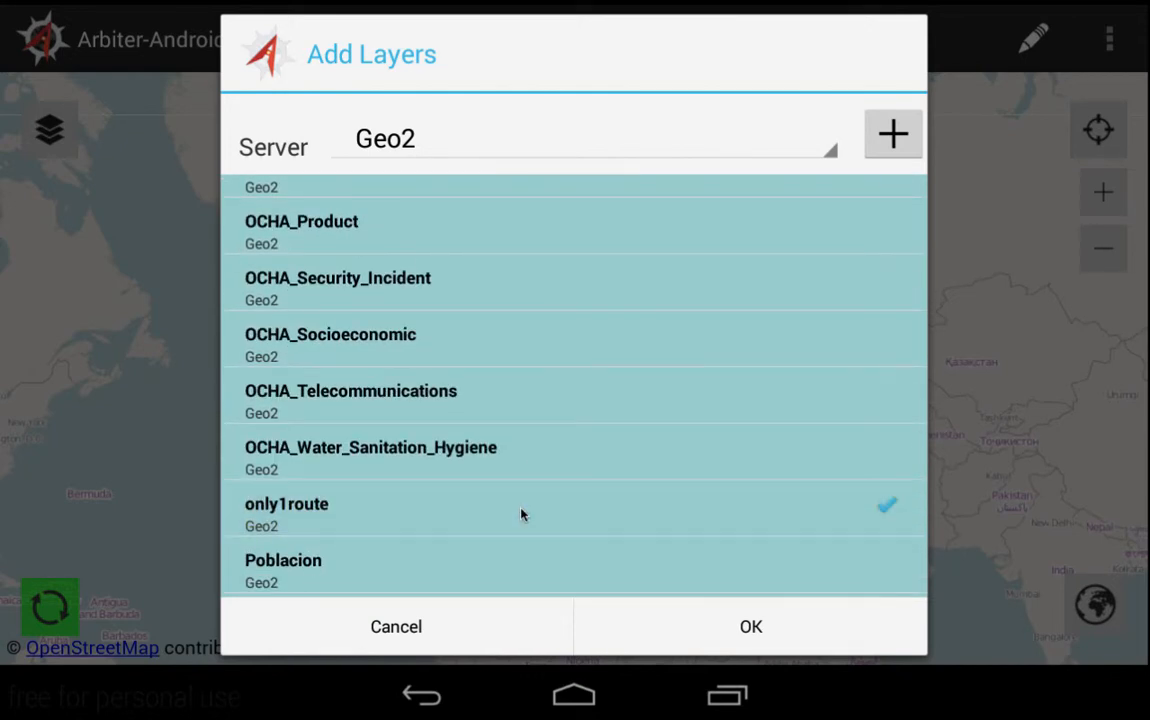
{"action": "left_click_drag", "start_coordinate": [560, 570], "coordinate": [580, 400]}
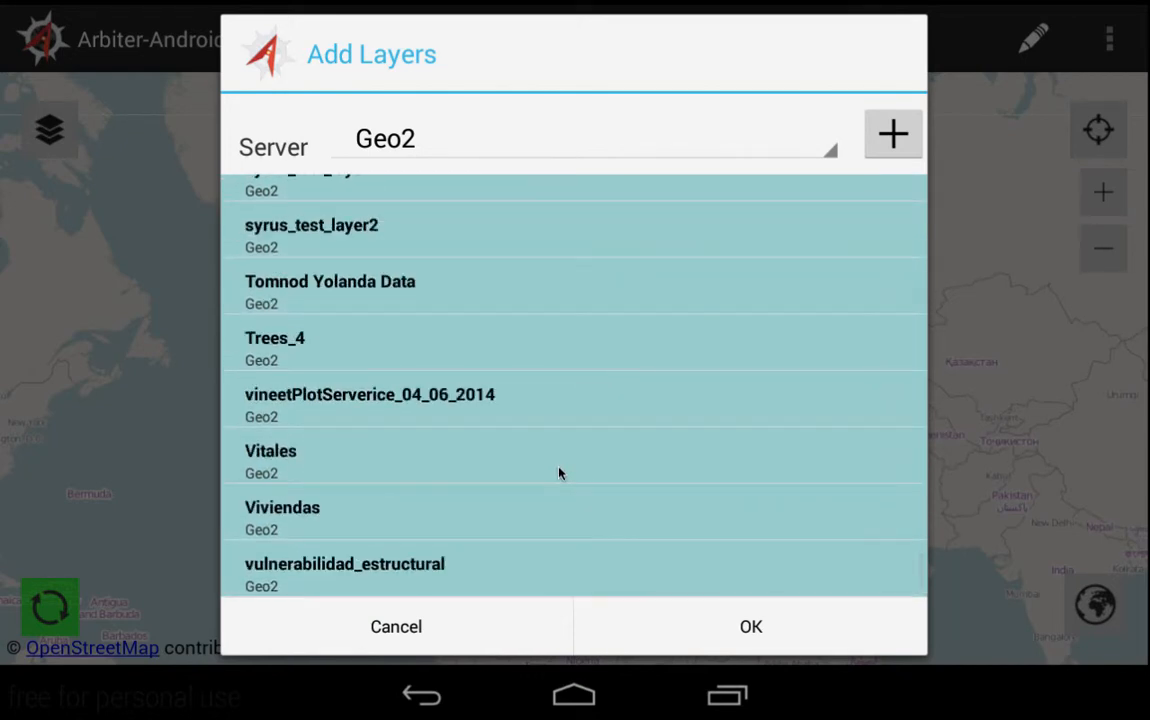
{"action": "left_click", "coordinate": [559, 473]}
{"action": "left_click", "coordinate": [745, 626]}
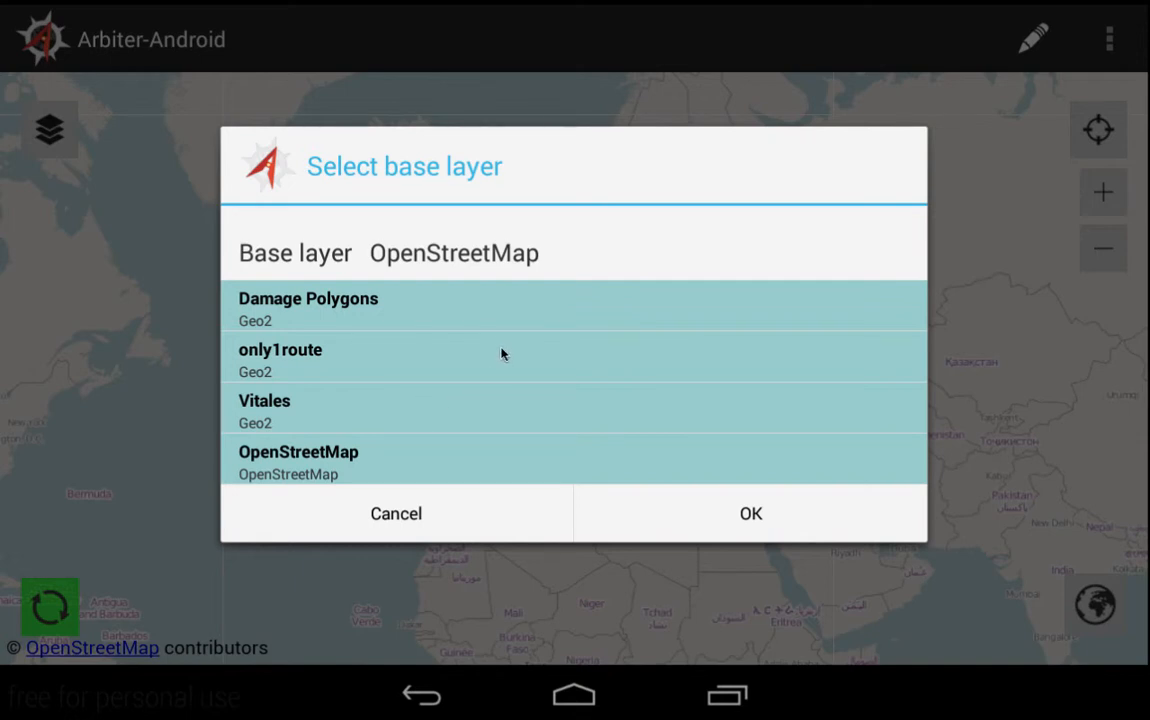
- Accept OpenStreetMap as base layer and confirm Settings with both options unchecked
{"action": "left_click", "coordinate": [750, 514]}
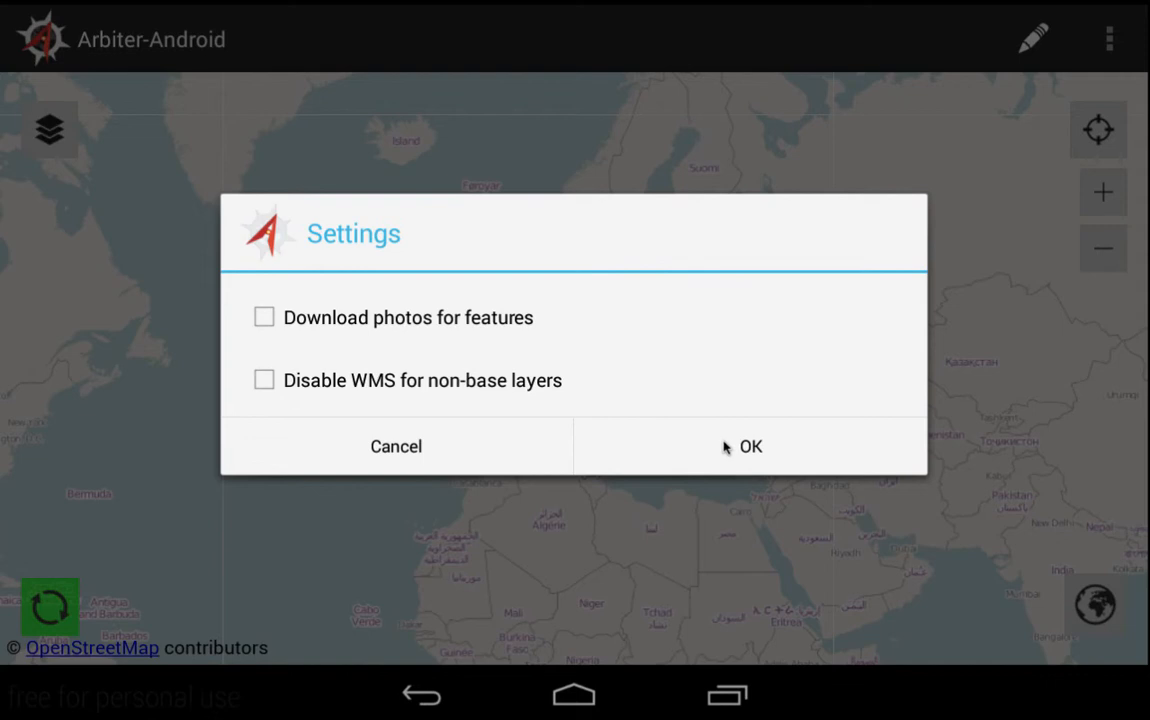
{"action": "left_click", "coordinate": [725, 447]}
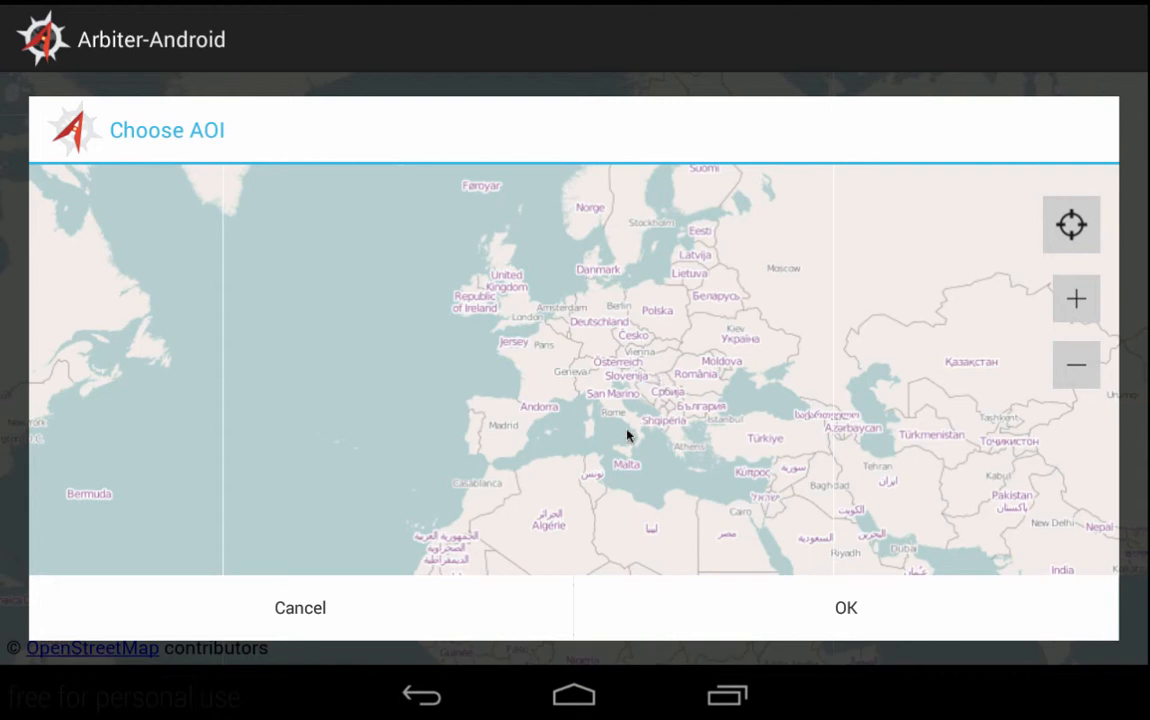
- Frame Tegucigalpa's Loma Linda streets on the map and use them as the area of interest
{"action": "left_click_drag", "start_coordinate": [495, 508], "coordinate": [840, 297]}
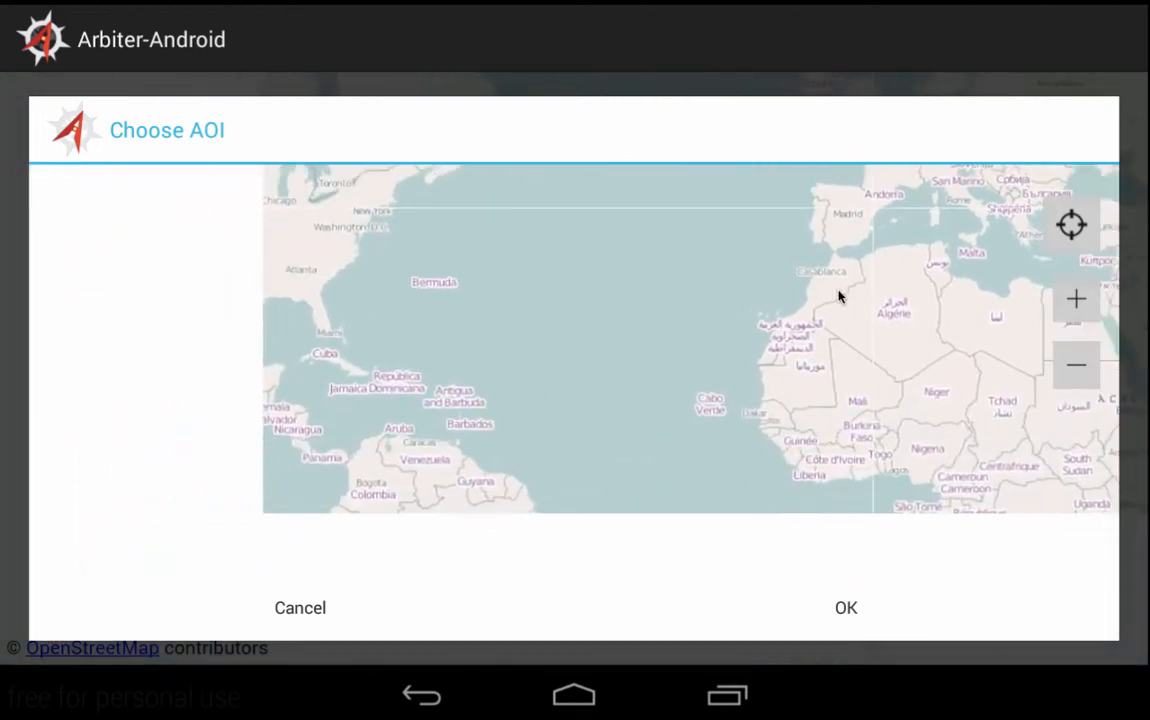
{"action": "left_click_drag", "start_coordinate": [536, 432], "coordinate": [767, 385]}
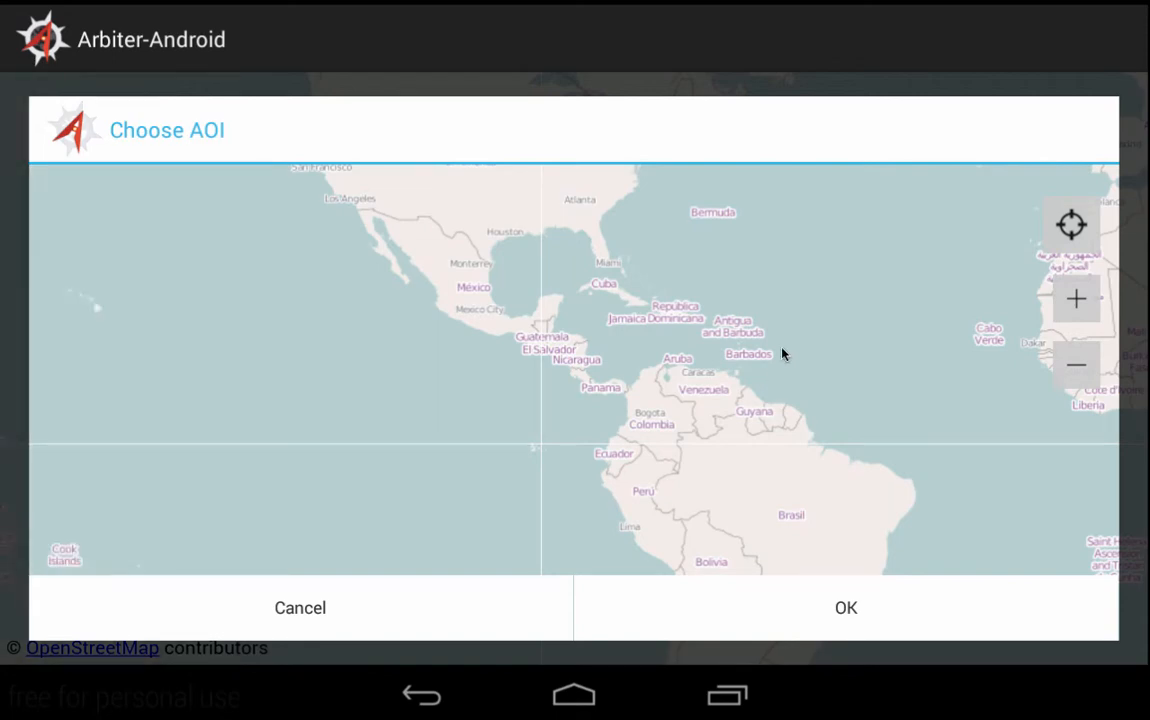
{"action": "scroll", "coordinate": [787, 306], "scroll_direction": "up", "scroll_amount": 1}
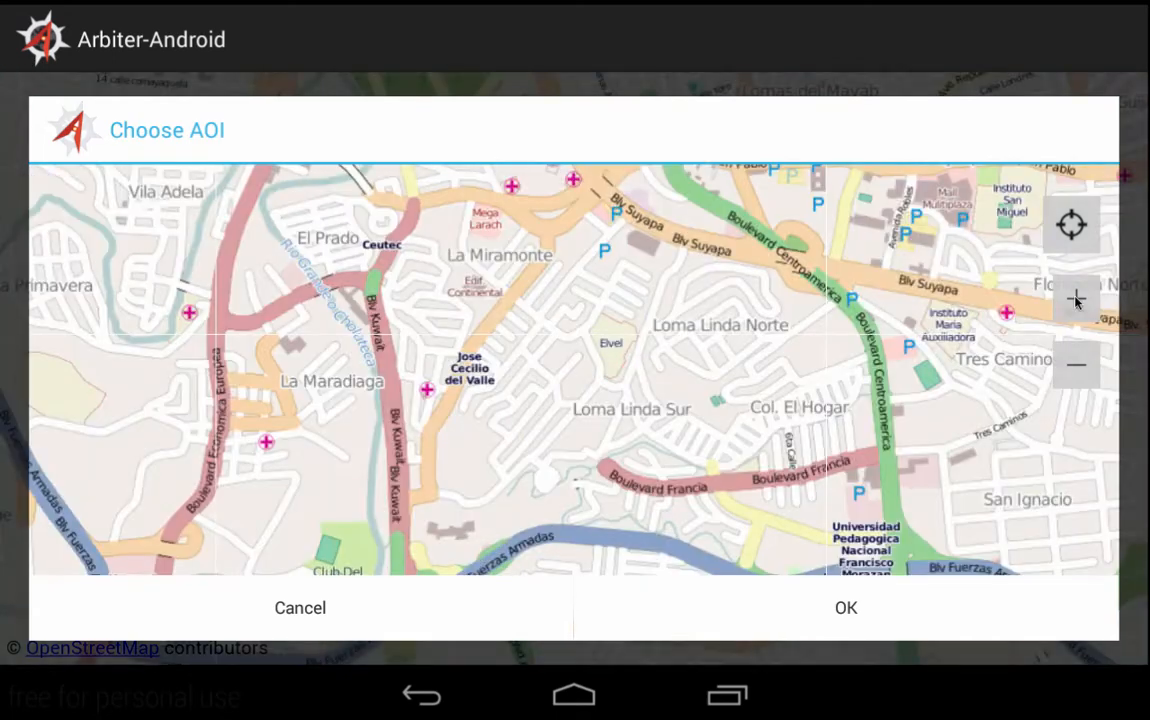
{"action": "left_click", "coordinate": [1055, 313]}
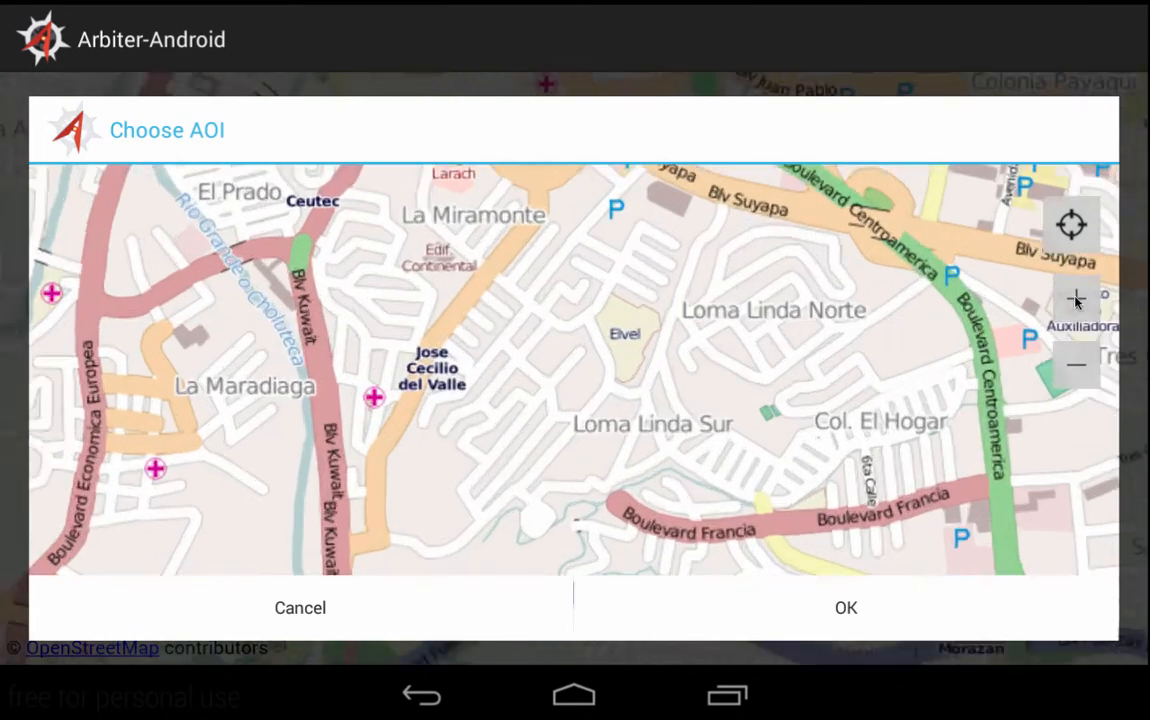
{"action": "left_click_drag", "start_coordinate": [811, 357], "coordinate": [770, 434]}
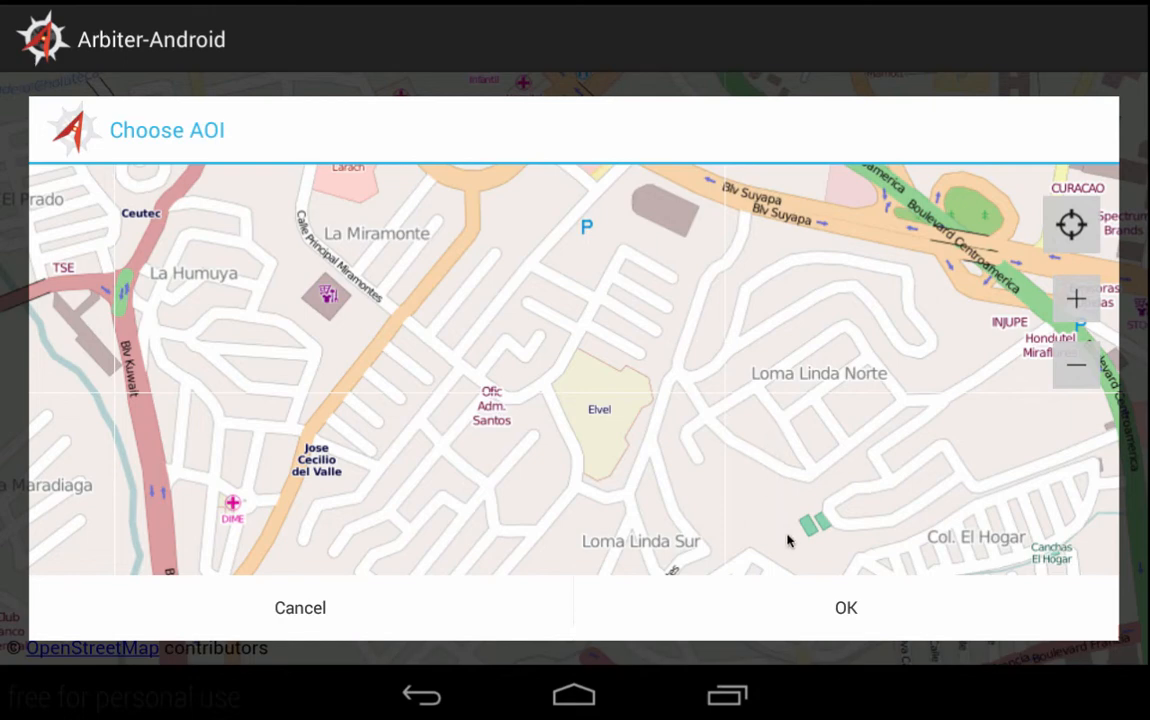
{"action": "left_click", "coordinate": [845, 608]}
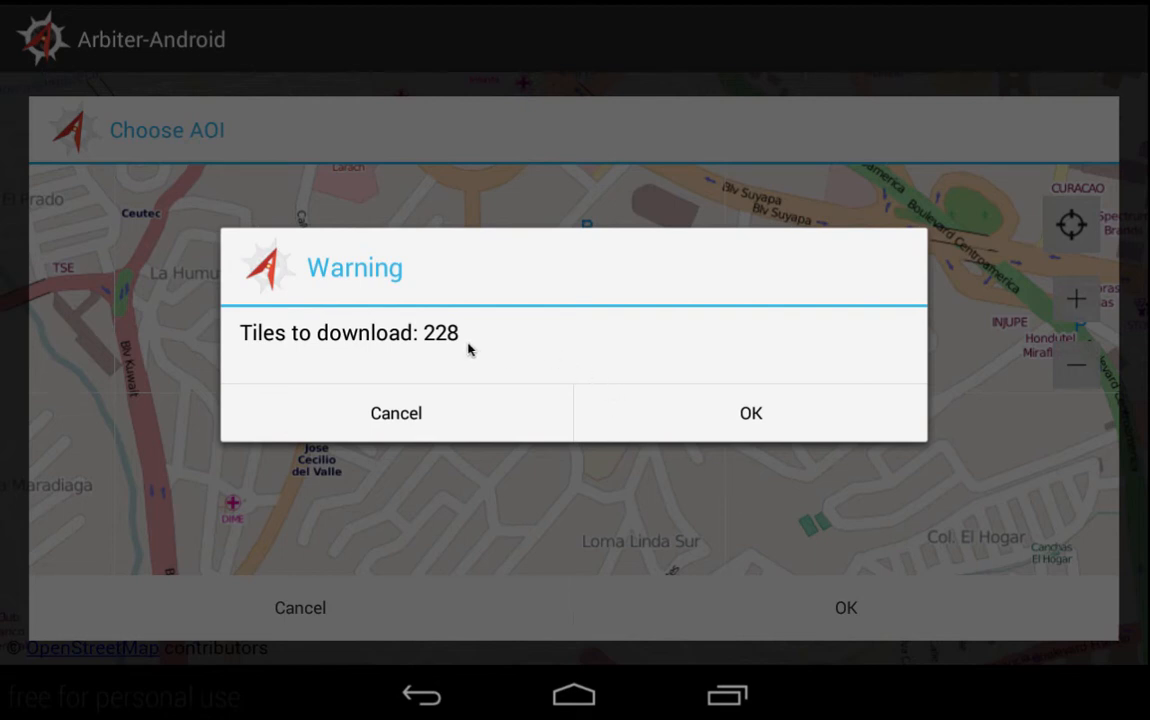
- Confirm the warning to download the 228 tiles
{"action": "left_click", "coordinate": [728, 414]}
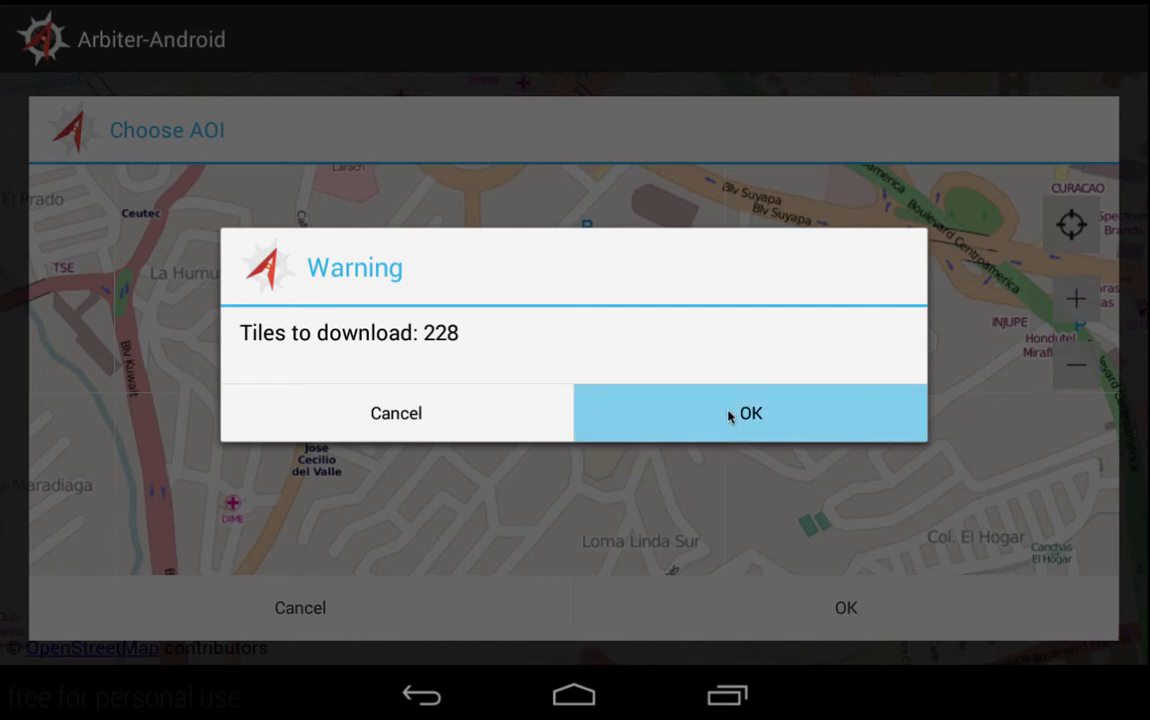